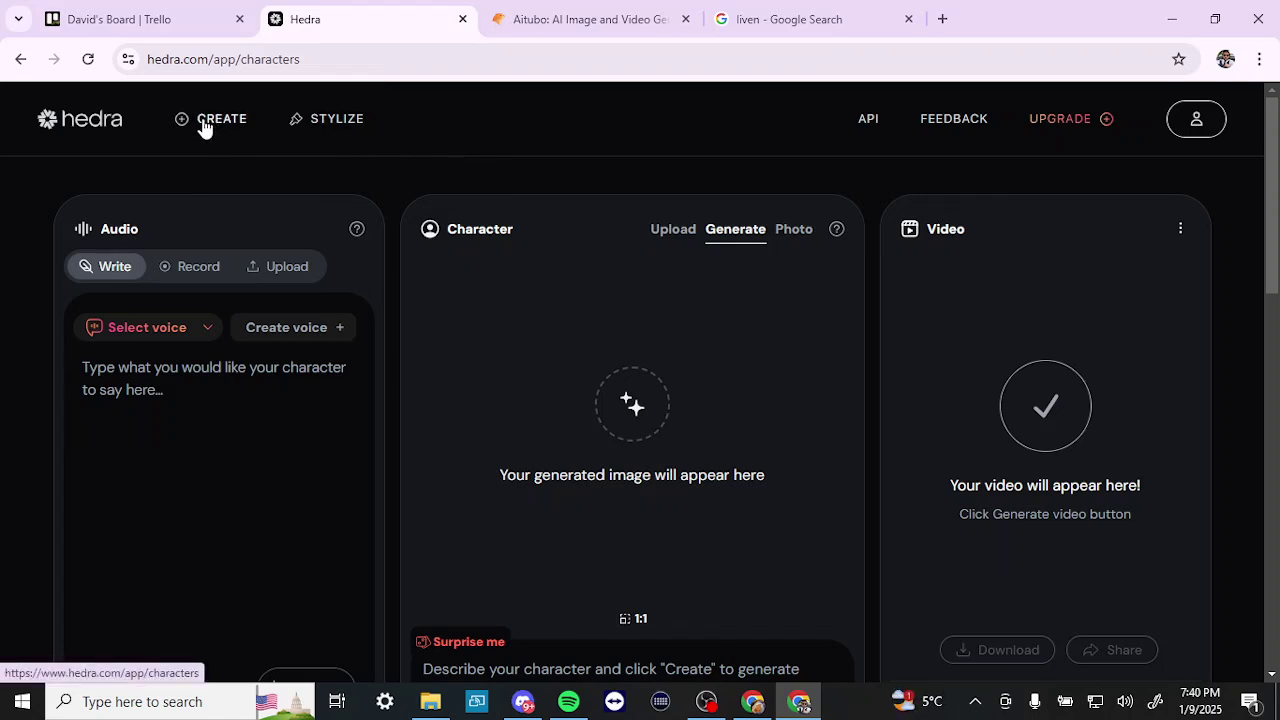
Look over the character image options, briefly trying photo capture before returning to text generation.
{"action": "scroll", "coordinate": [530, 147], "scroll_direction": "down", "scroll_amount": 1}
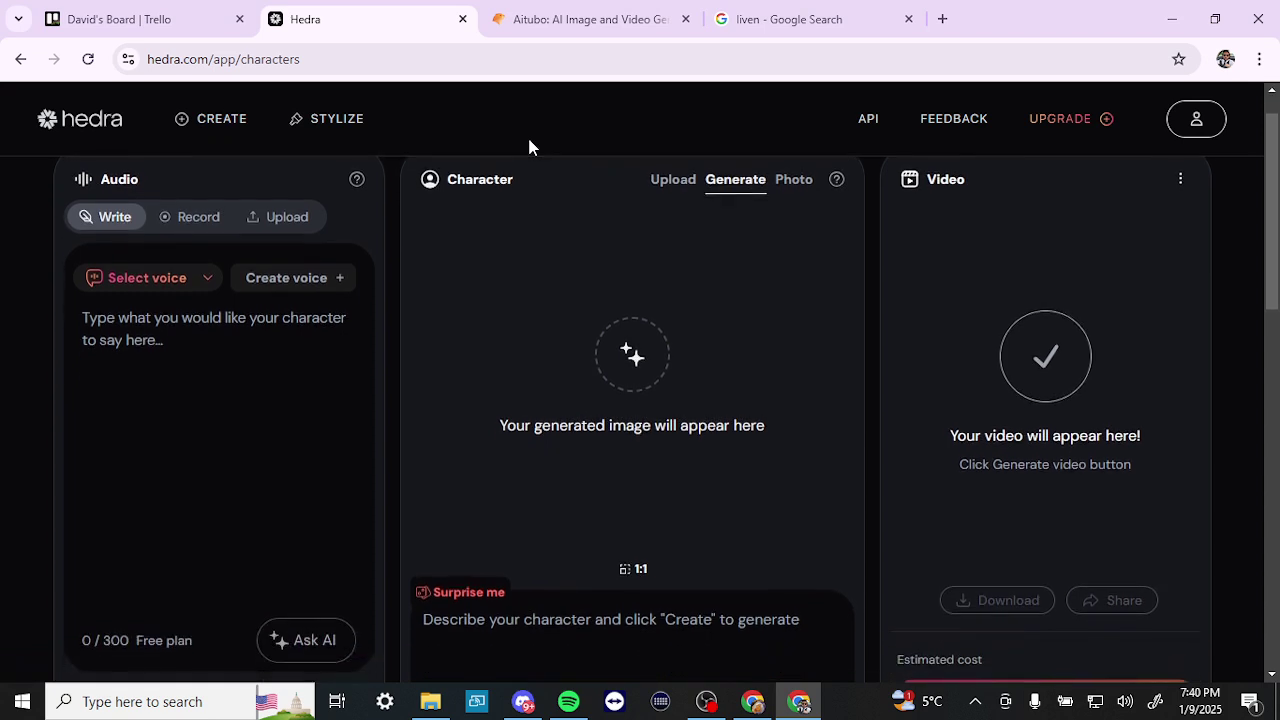
{"action": "scroll", "coordinate": [530, 147], "scroll_direction": "up", "scroll_amount": 1}
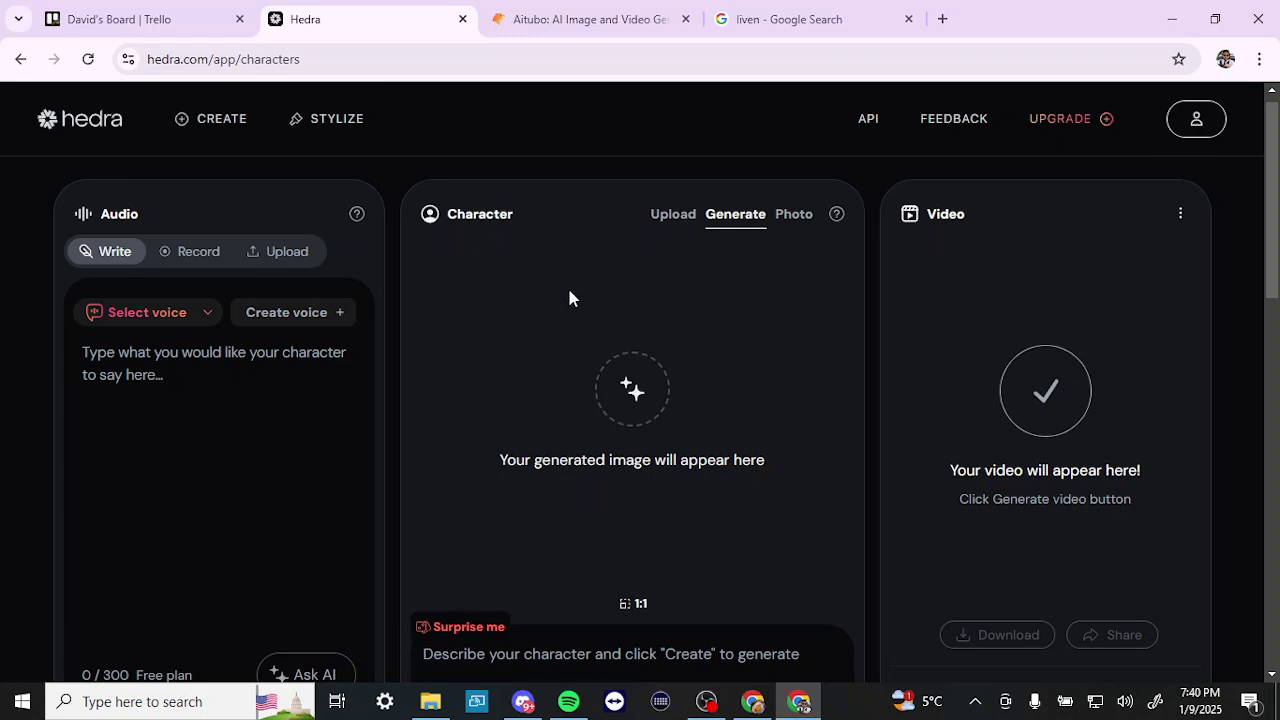
{"action": "scroll", "coordinate": [569, 298], "scroll_direction": "down", "scroll_amount": 1}
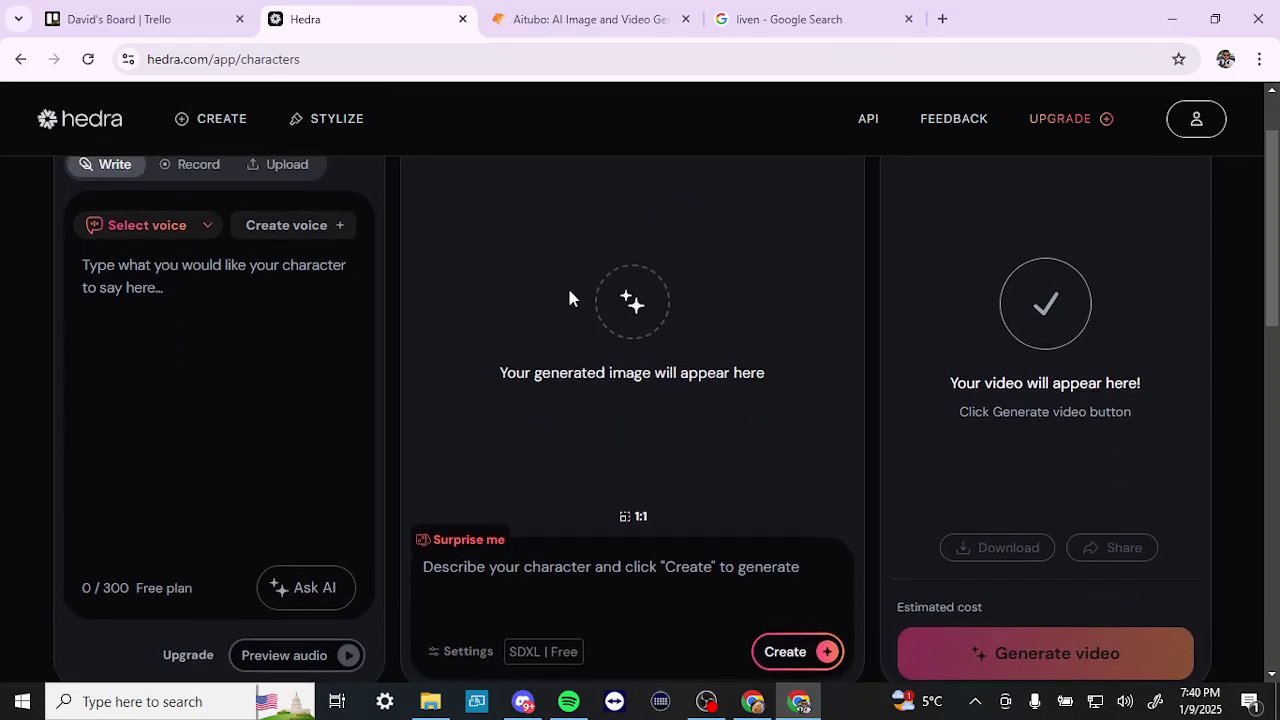
{"action": "scroll", "coordinate": [569, 298], "scroll_direction": "up", "scroll_amount": 1}
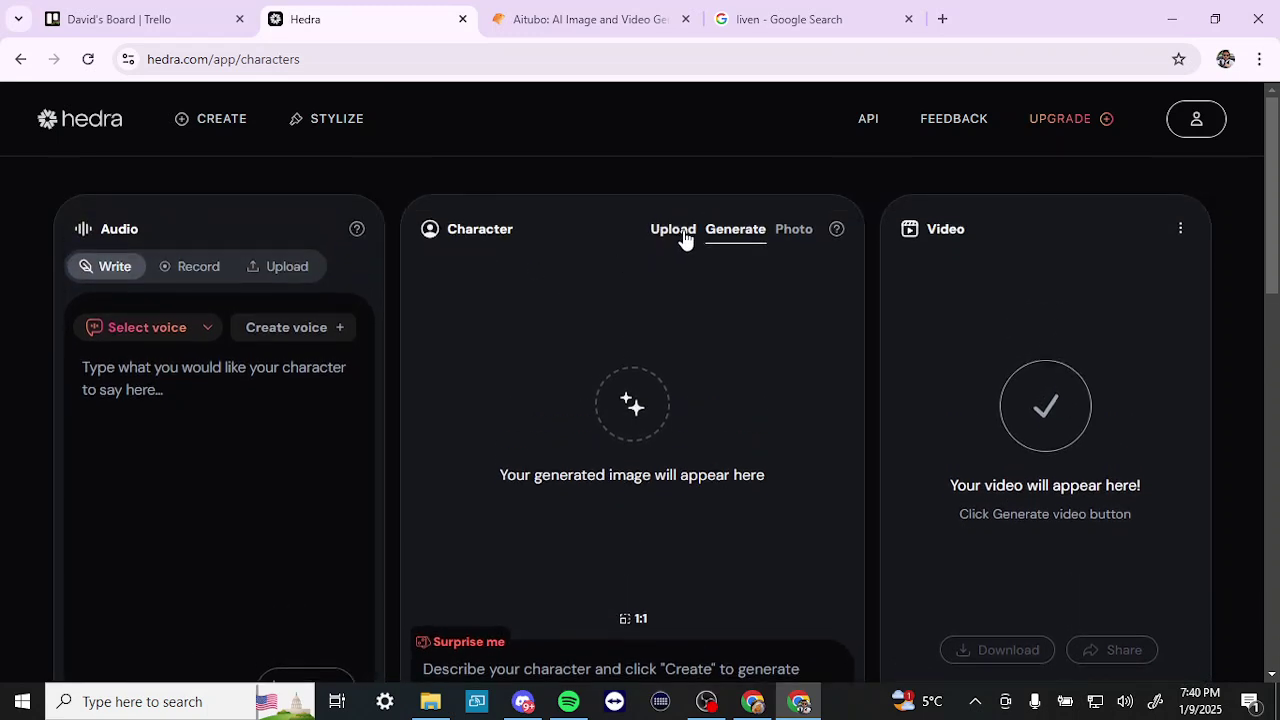
{"action": "left_click", "coordinate": [810, 237]}
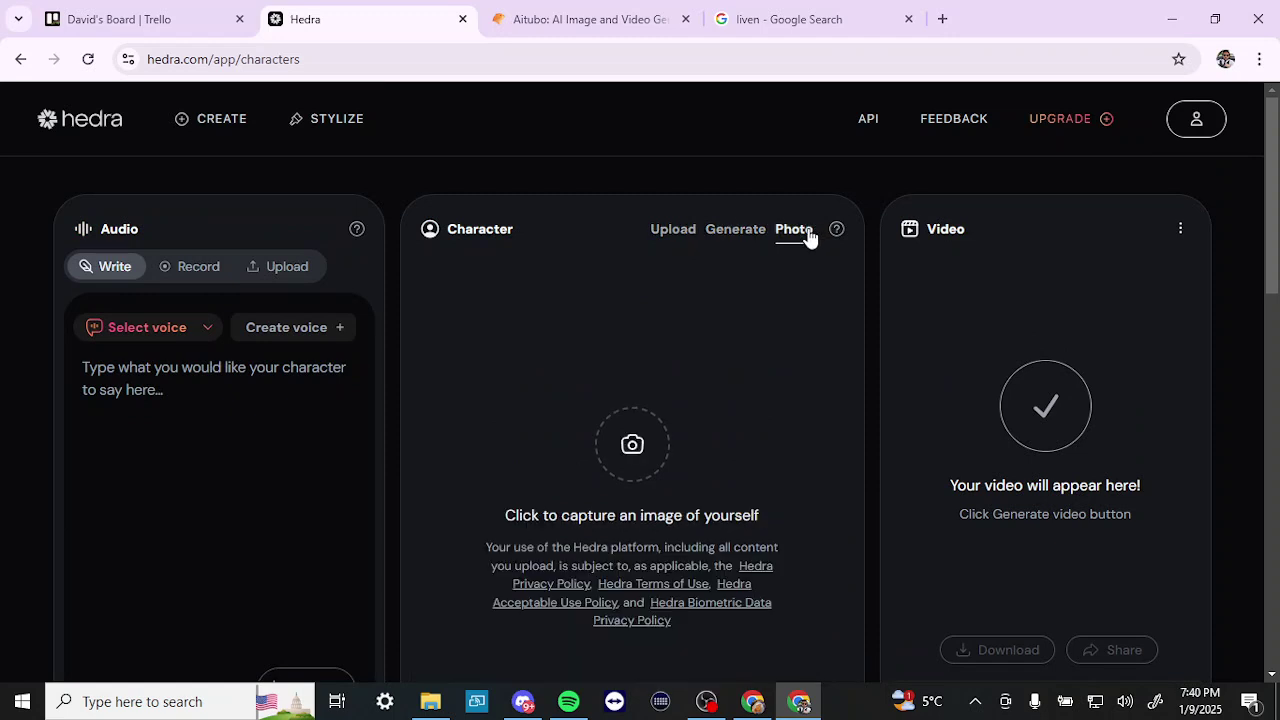
{"action": "left_click", "coordinate": [736, 232]}
{"action": "scroll", "coordinate": [806, 405], "scroll_direction": "down", "scroll_amount": 3}
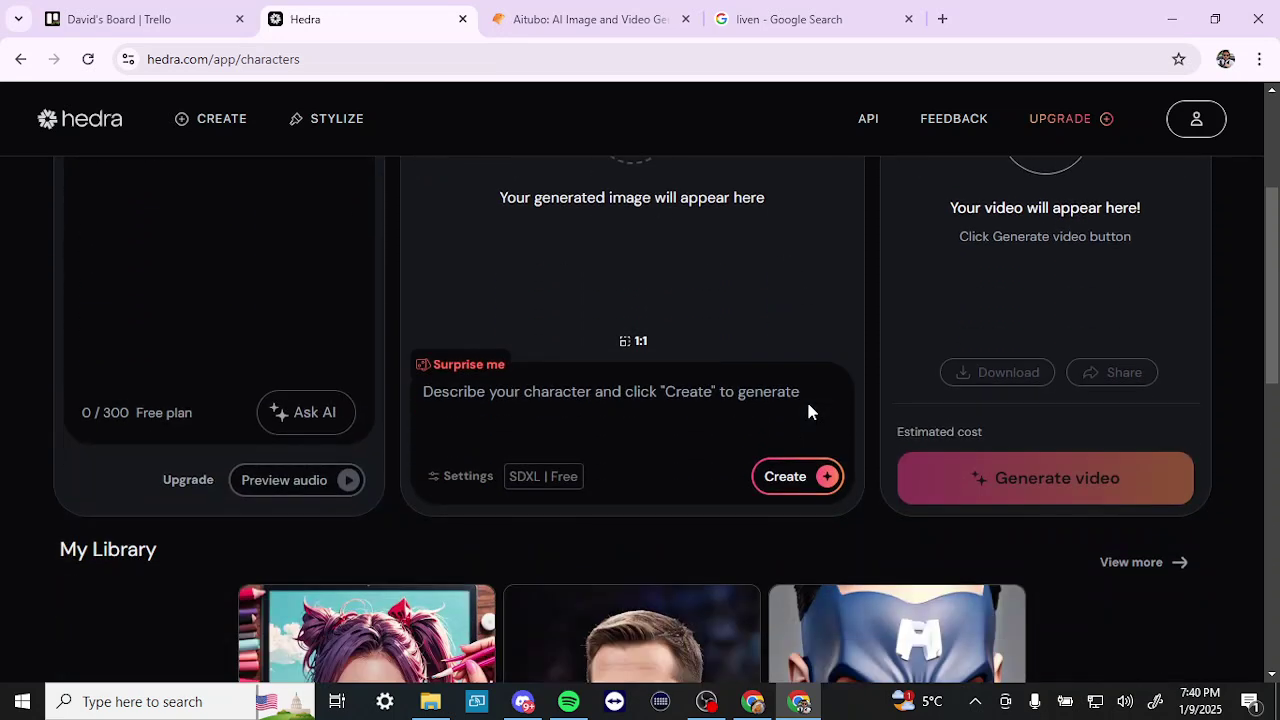
{"action": "scroll", "coordinate": [810, 410], "scroll_direction": "up", "scroll_amount": 3}
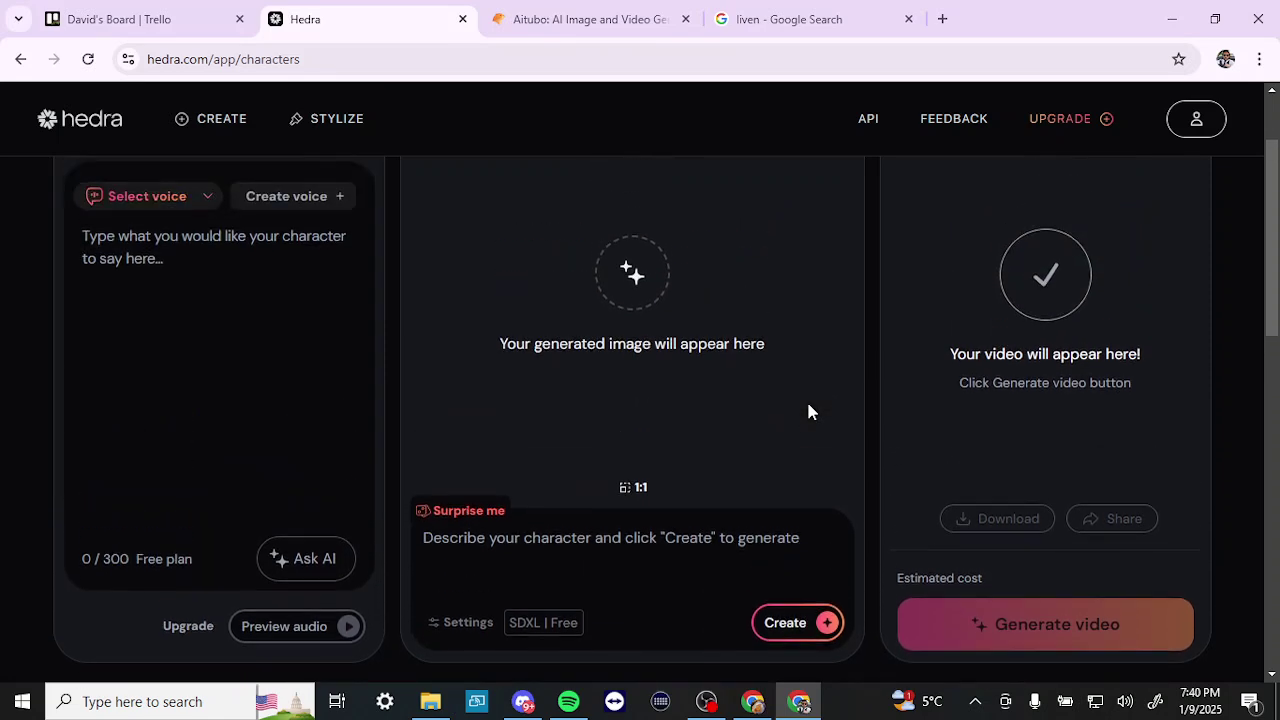
{"action": "scroll", "coordinate": [808, 408], "scroll_direction": "up", "scroll_amount": 3}
{"action": "scroll", "coordinate": [808, 408], "scroll_direction": "down", "scroll_amount": 3}
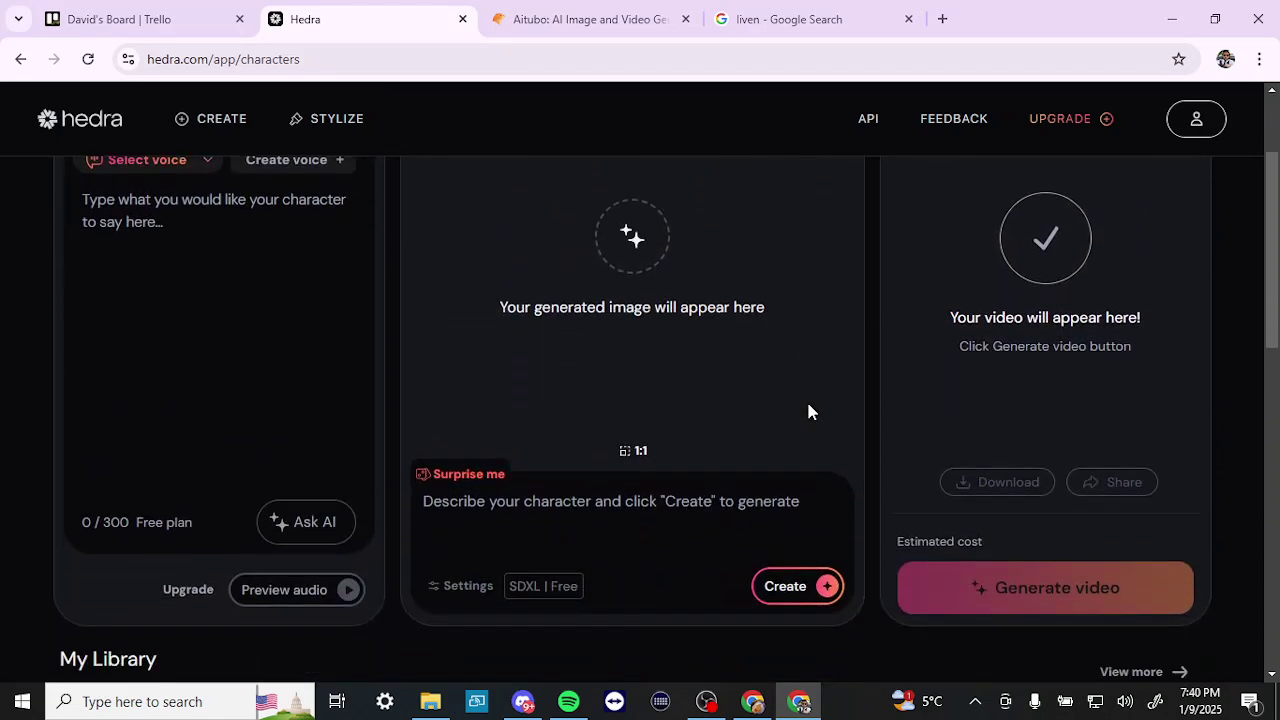
Generate a character image from the prompt '3d character, a powerful wizard'.
{"action": "left_click", "coordinate": [584, 515]}
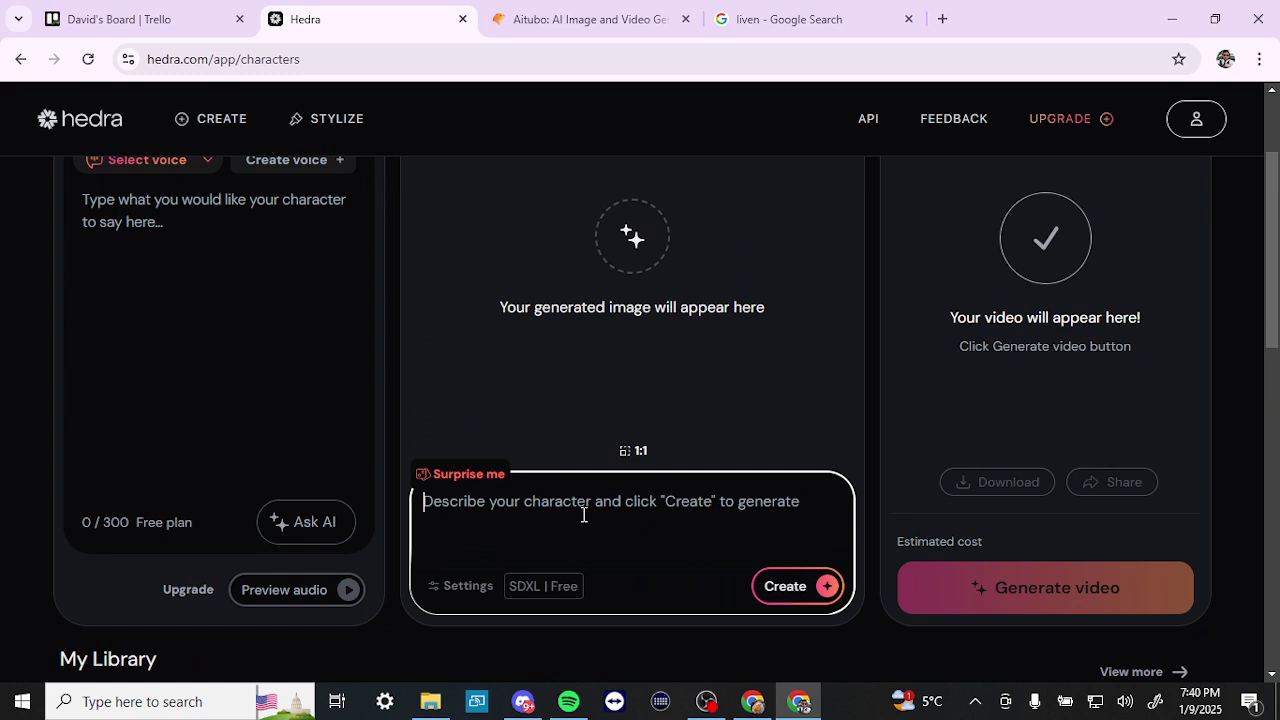
{"action": "type", "text": "3d character, "}
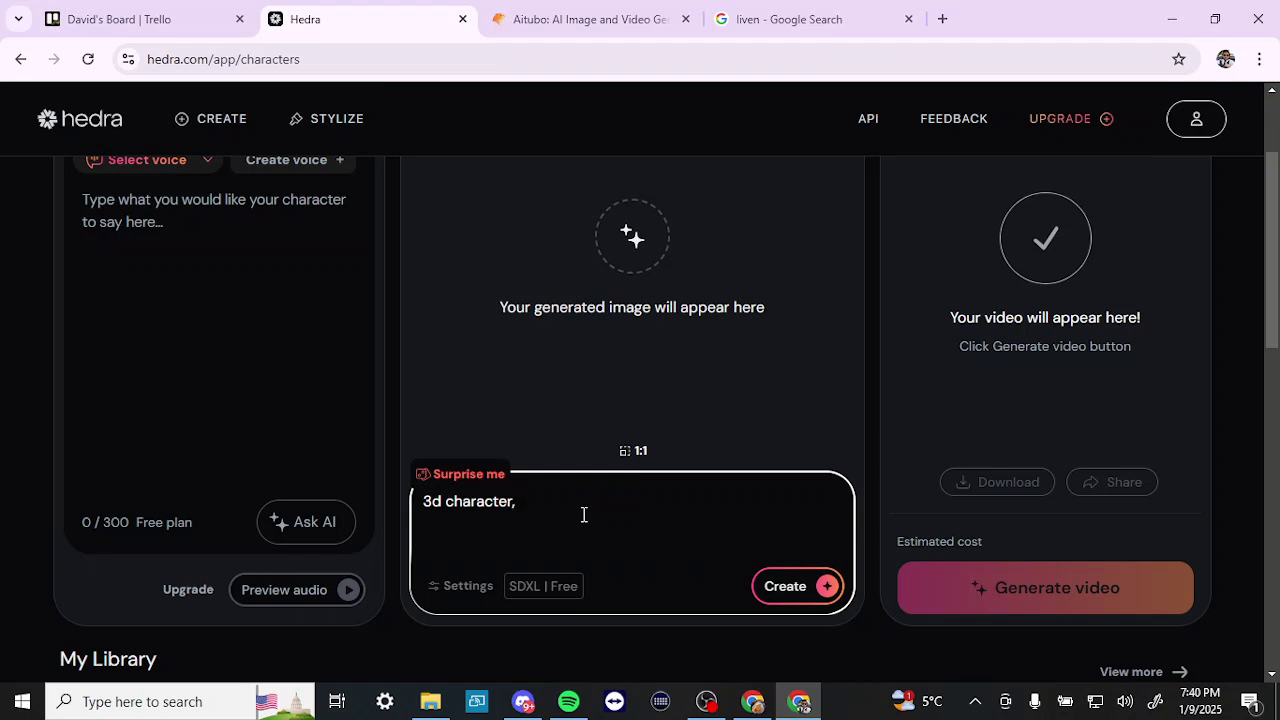
{"action": "type", "text": "a powerful wizard"}
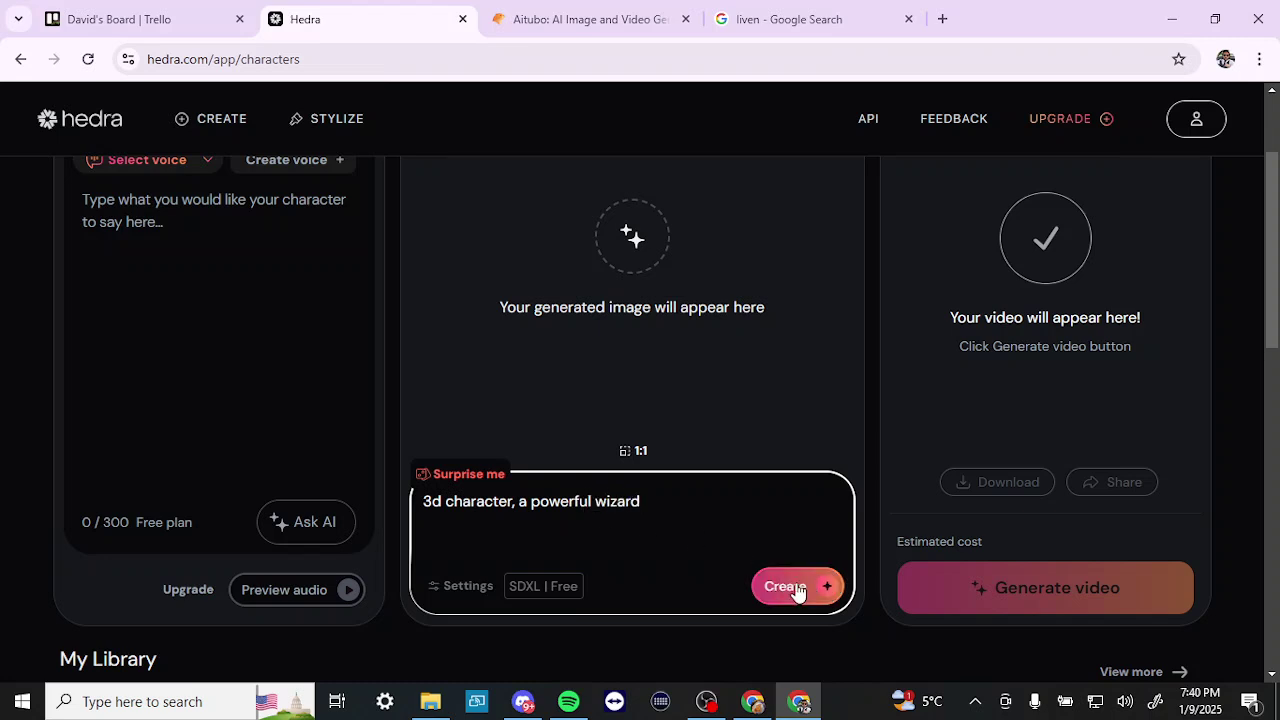
{"action": "left_click", "coordinate": [798, 592]}
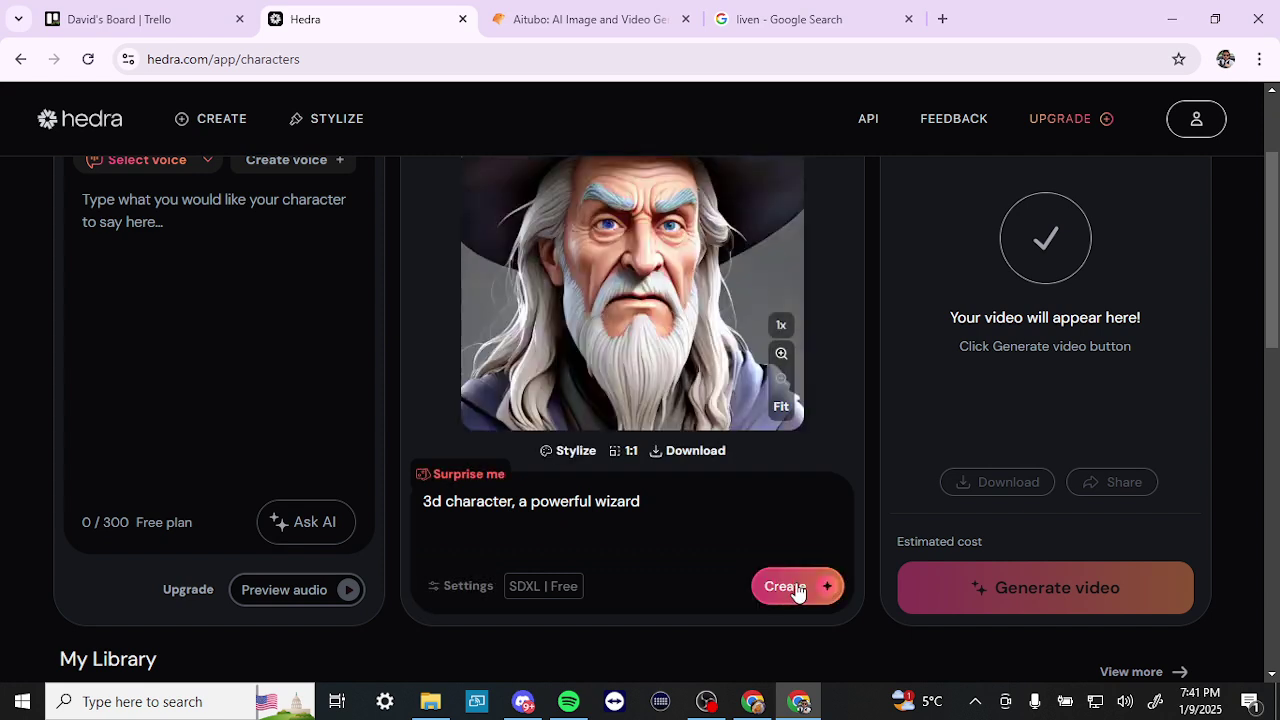
{"action": "scroll", "coordinate": [836, 400], "scroll_direction": "up", "scroll_amount": 2}
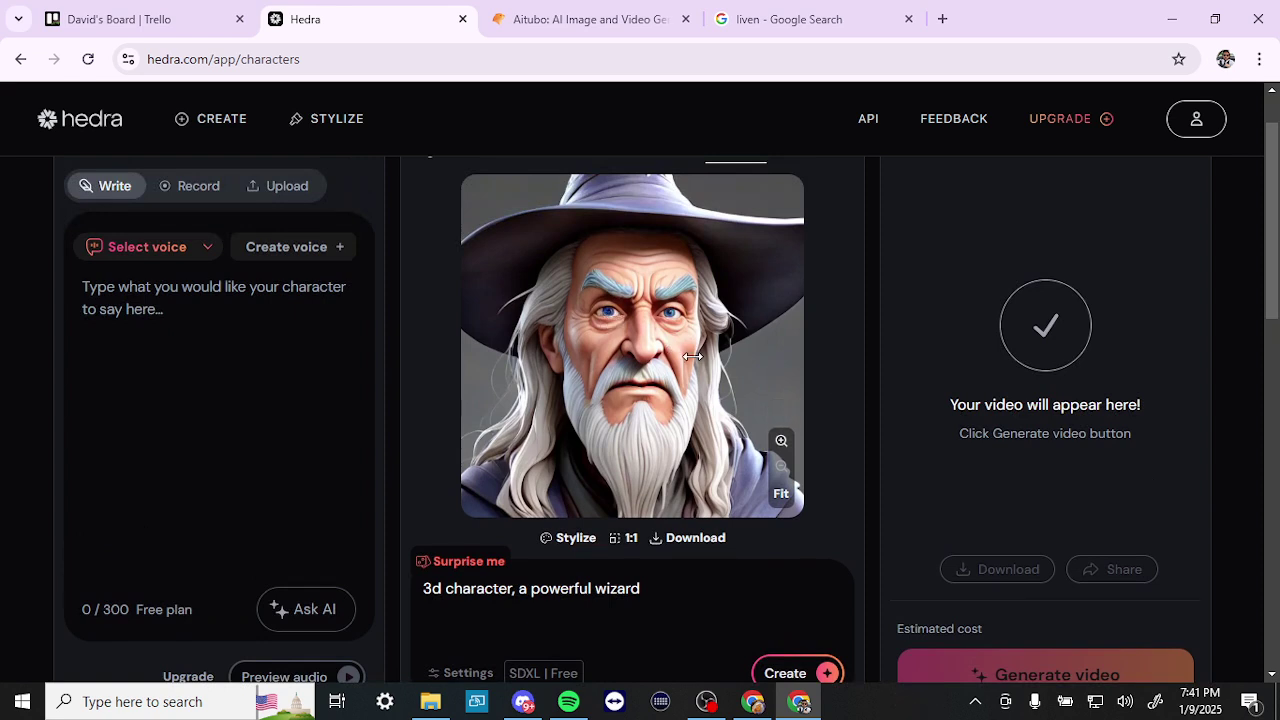
{"action": "scroll", "coordinate": [840, 403], "scroll_direction": "down", "scroll_amount": 2}
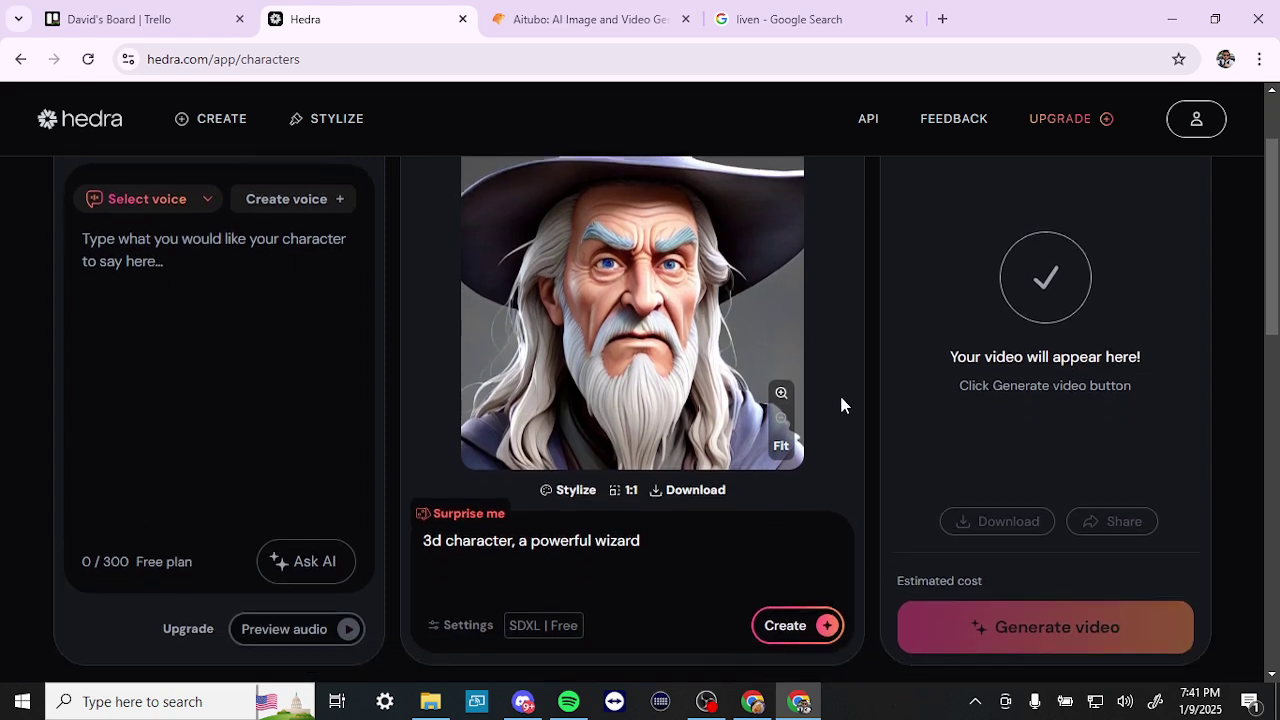
{"action": "scroll", "coordinate": [840, 403], "scroll_direction": "up", "scroll_amount": 1}
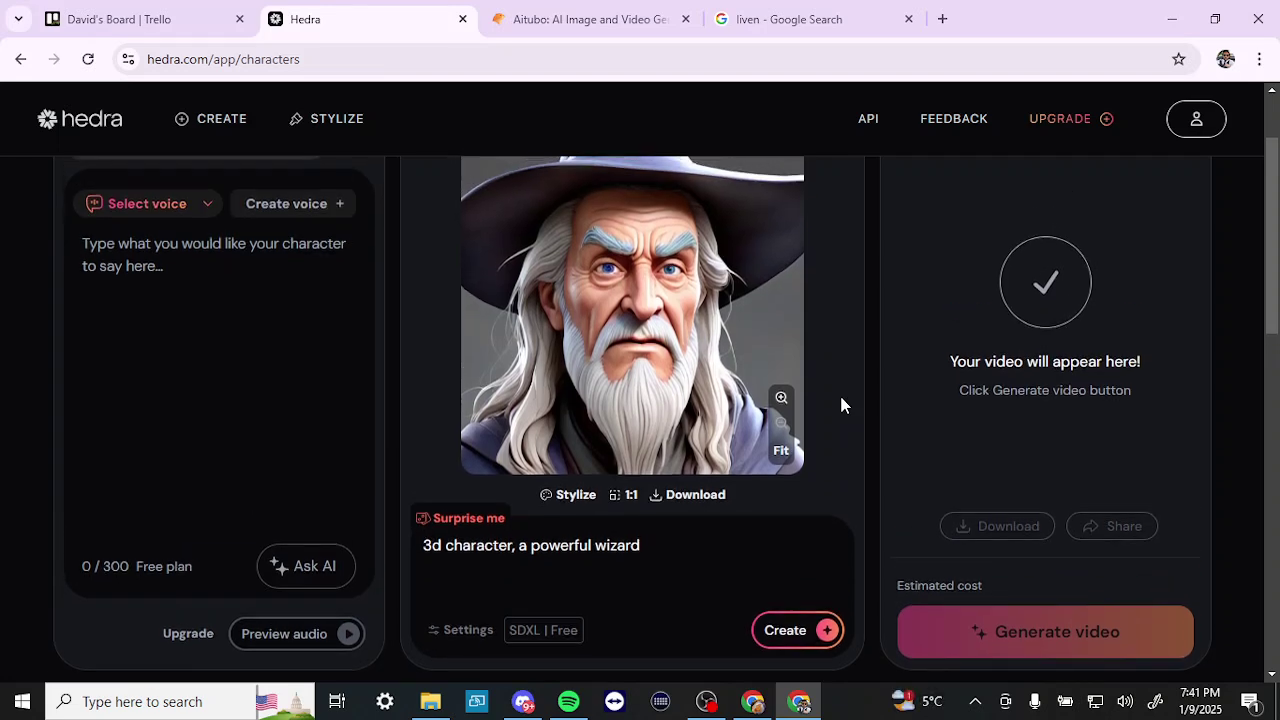
{"action": "scroll", "coordinate": [200, 324], "scroll_direction": "up", "scroll_amount": 2}
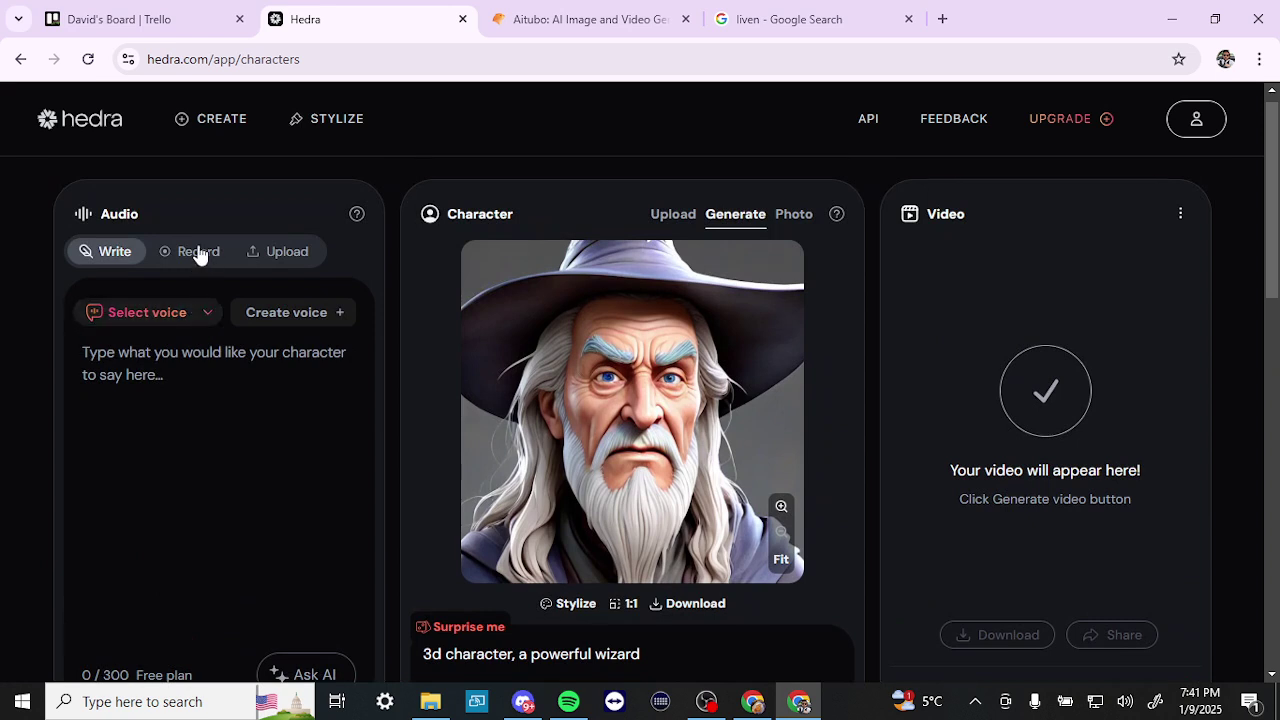
Record a roughly 6.7-second voice clip, avatar-audio.mp3, and play it back.
{"action": "left_click", "coordinate": [200, 255]}
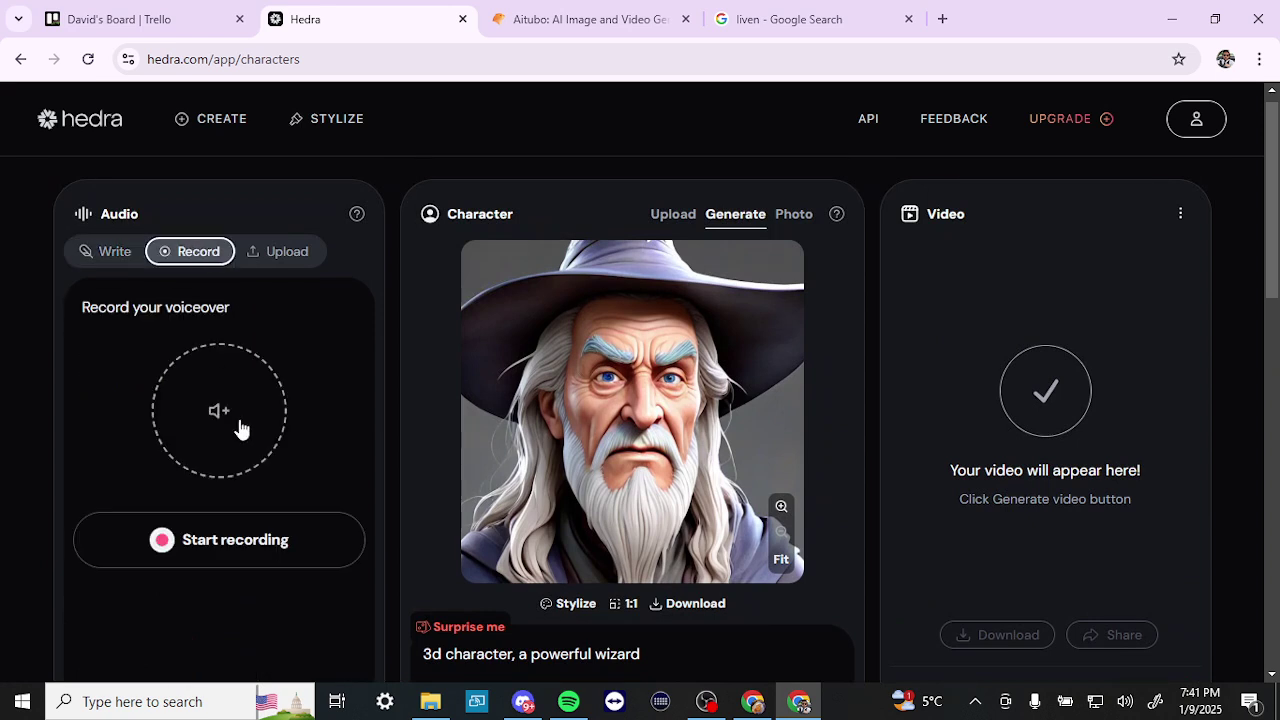
{"action": "left_click", "coordinate": [216, 543]}
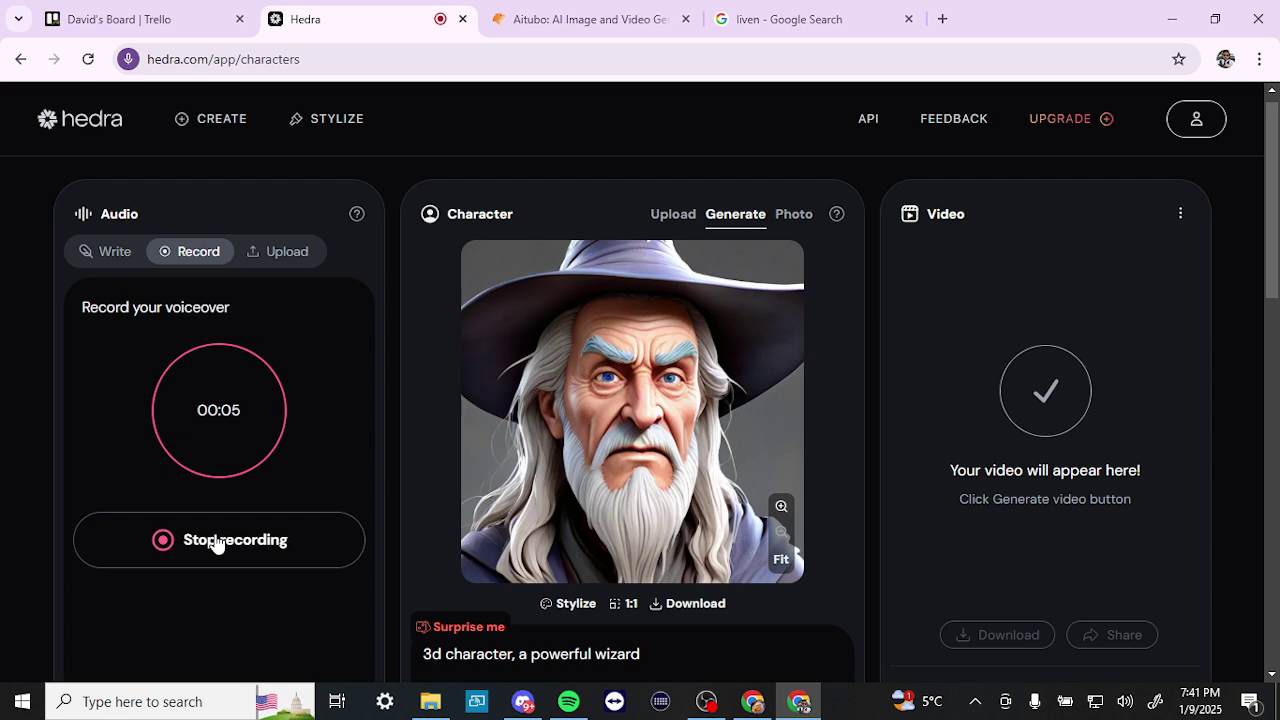
{"action": "left_click", "coordinate": [217, 541]}
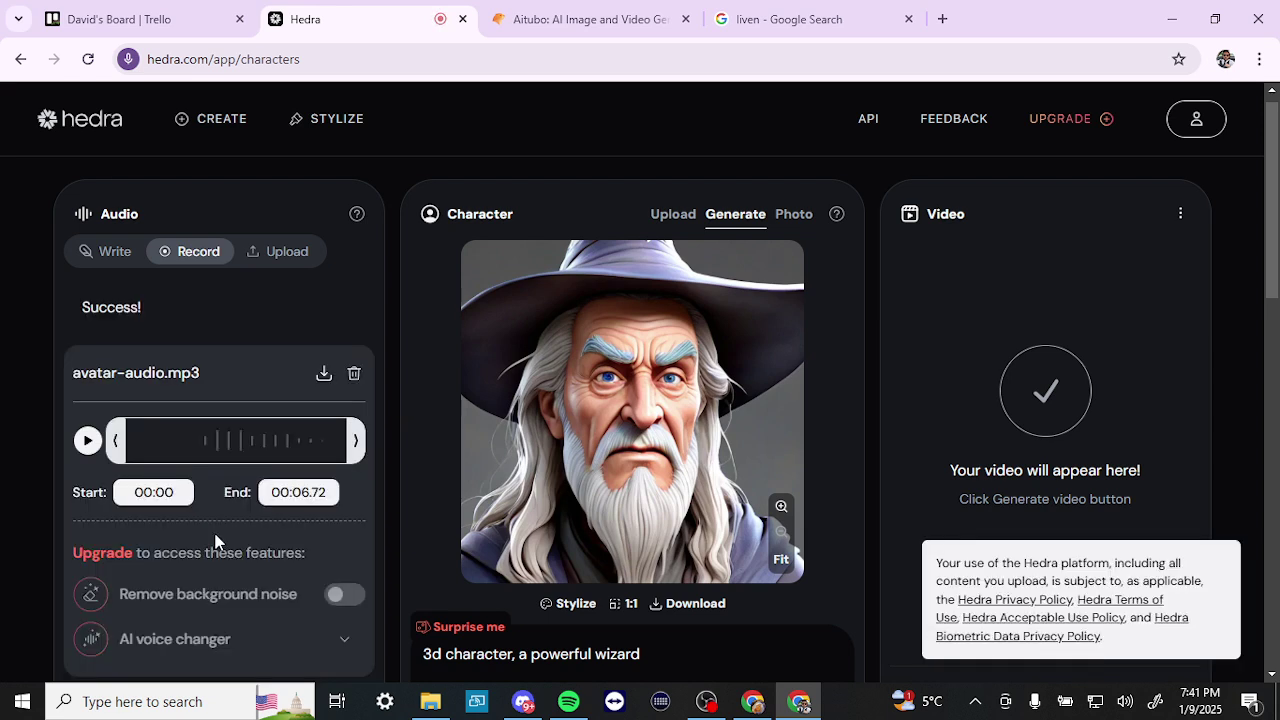
{"action": "left_click", "coordinate": [88, 441]}
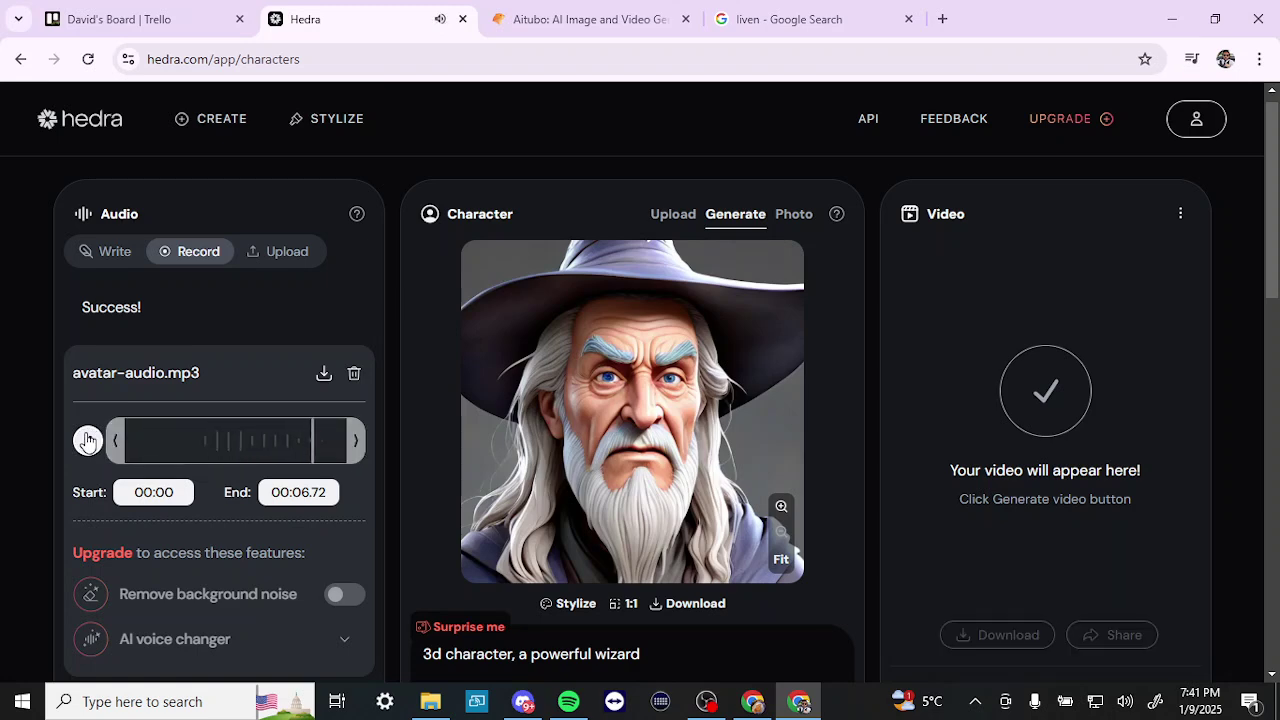
{"action": "scroll", "coordinate": [410, 505], "scroll_direction": "down", "scroll_amount": 2}
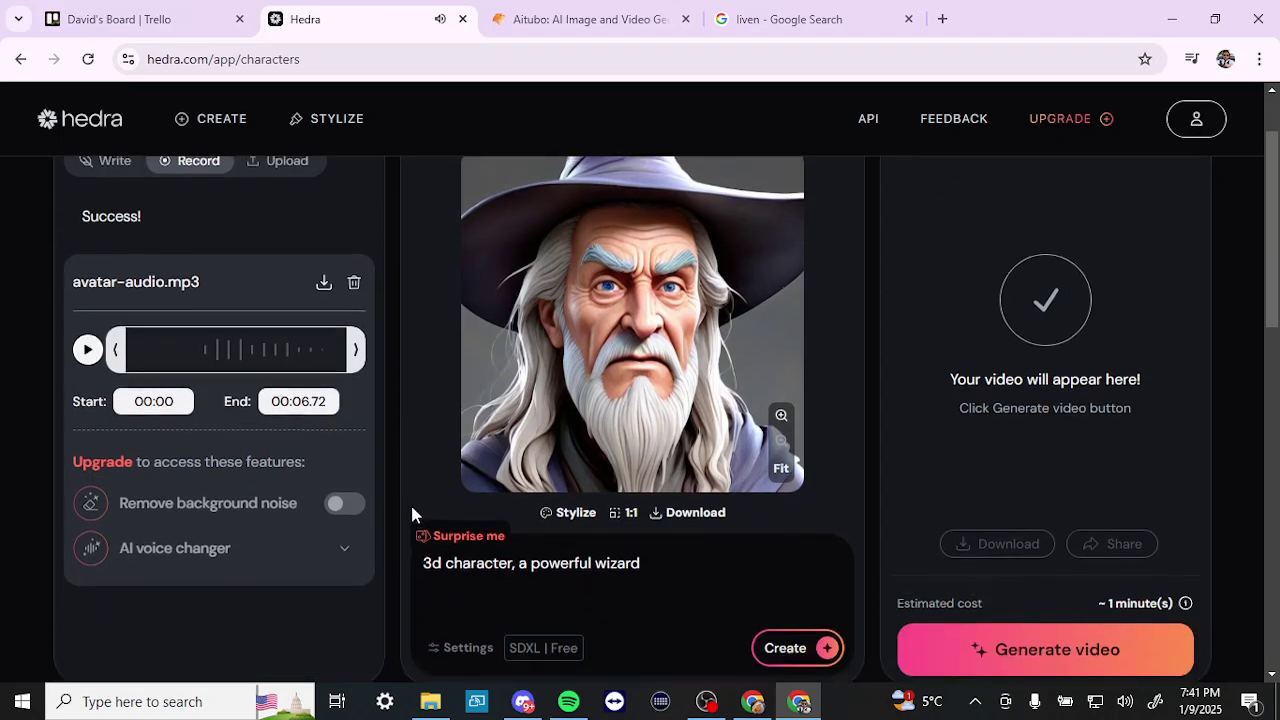
{"action": "scroll", "coordinate": [410, 502], "scroll_direction": "down", "scroll_amount": 1}
{"action": "scroll", "coordinate": [410, 502], "scroll_direction": "down", "scroll_amount": 1}
{"action": "scroll", "coordinate": [410, 502], "scroll_direction": "down", "scroll_amount": 2}
{"action": "scroll", "coordinate": [412, 507], "scroll_direction": "up", "scroll_amount": 3}
{"action": "scroll", "coordinate": [412, 507], "scroll_direction": "up", "scroll_amount": 1}
{"action": "scroll", "coordinate": [412, 507], "scroll_direction": "down", "scroll_amount": 1}
{"action": "scroll", "coordinate": [412, 507], "scroll_direction": "down", "scroll_amount": 1}
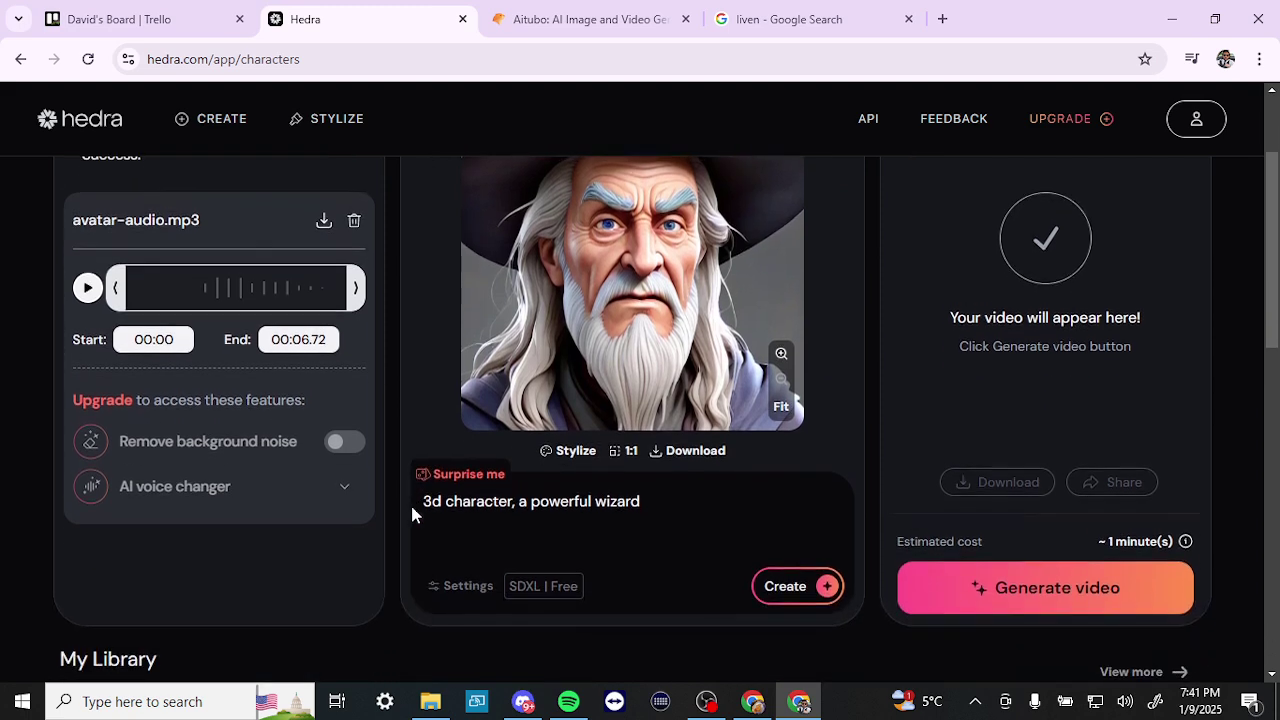
{"action": "left_click", "coordinate": [1034, 591]}
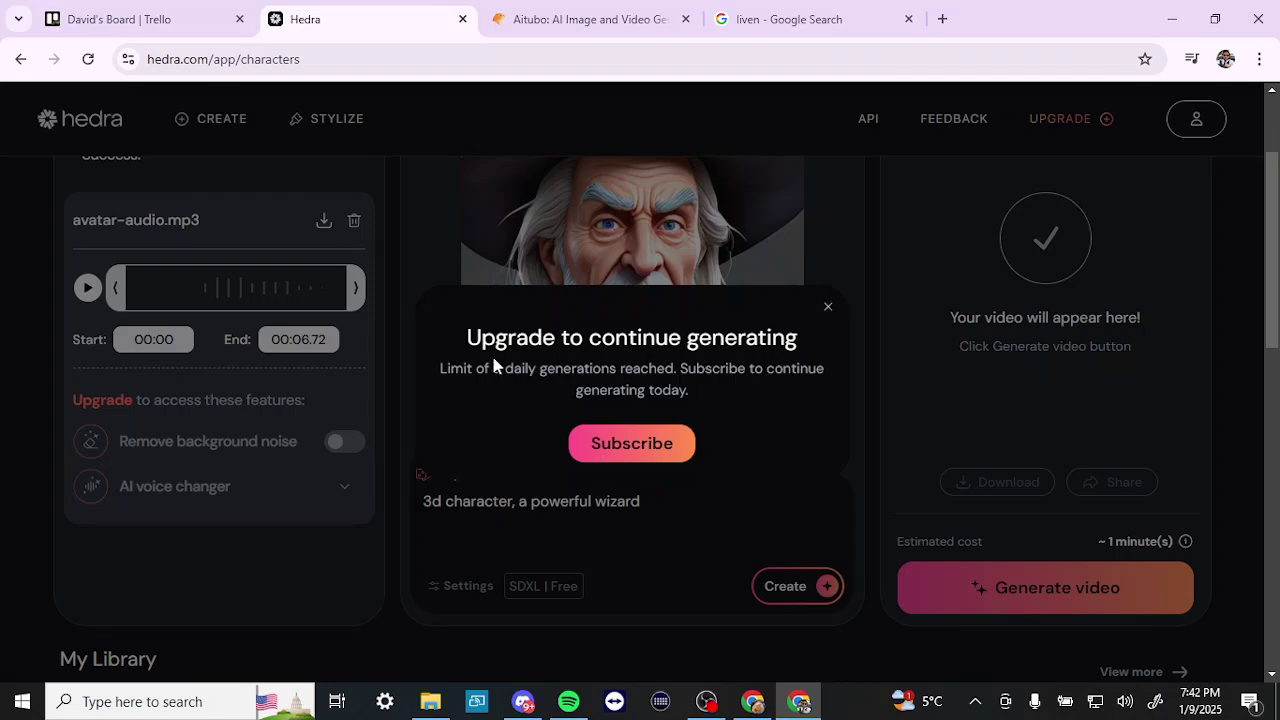
{"action": "left_click", "coordinate": [828, 308]}
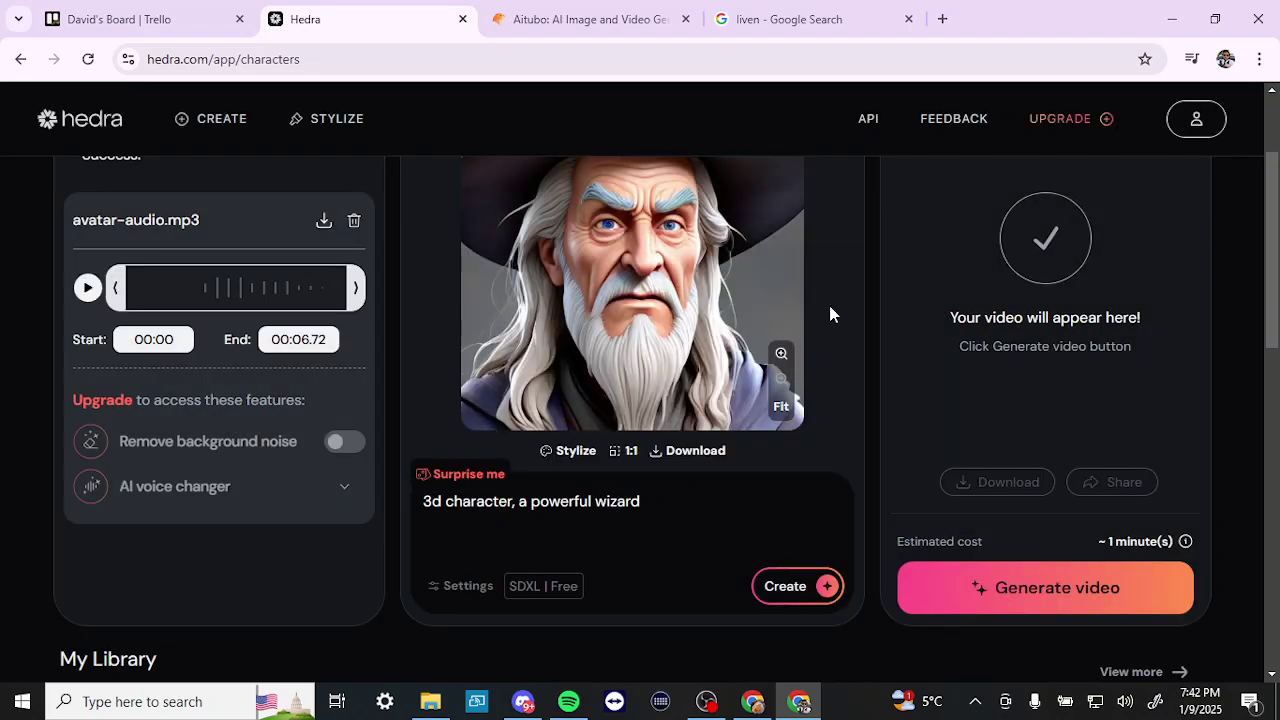
{"action": "left_click", "coordinate": [1075, 128]}
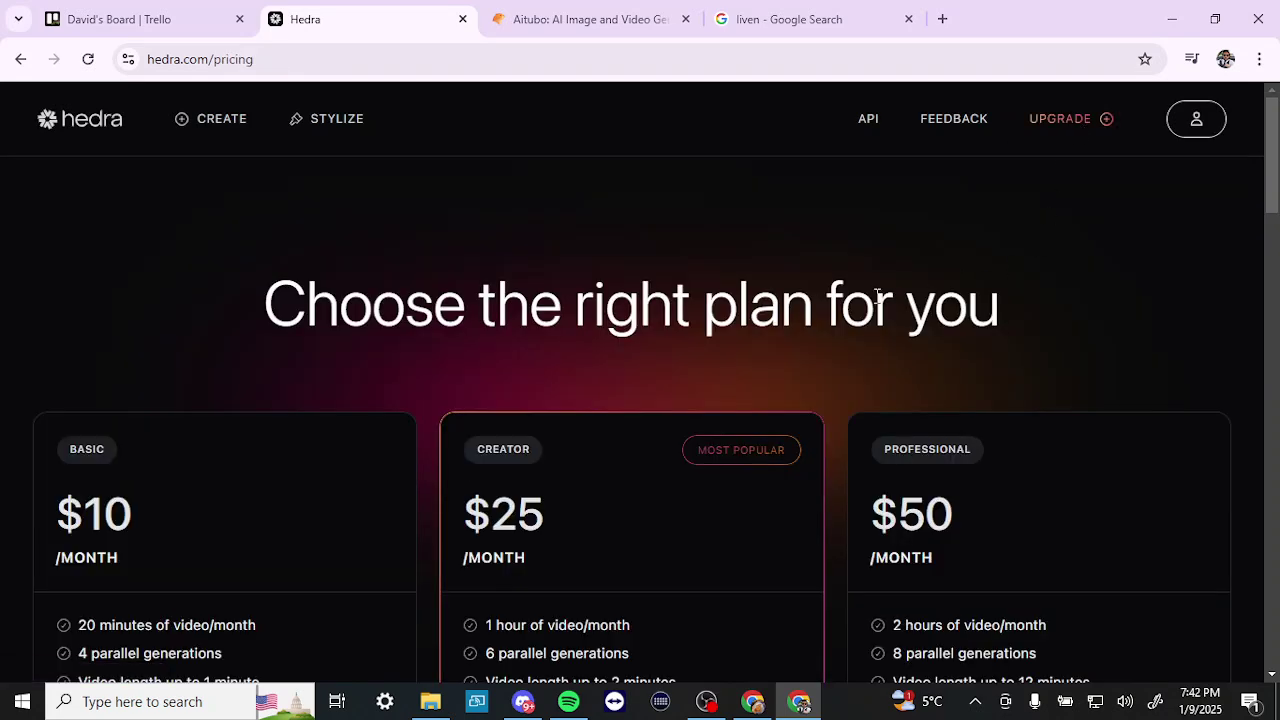
{"action": "scroll", "coordinate": [877, 294], "scroll_direction": "down", "scroll_amount": 2}
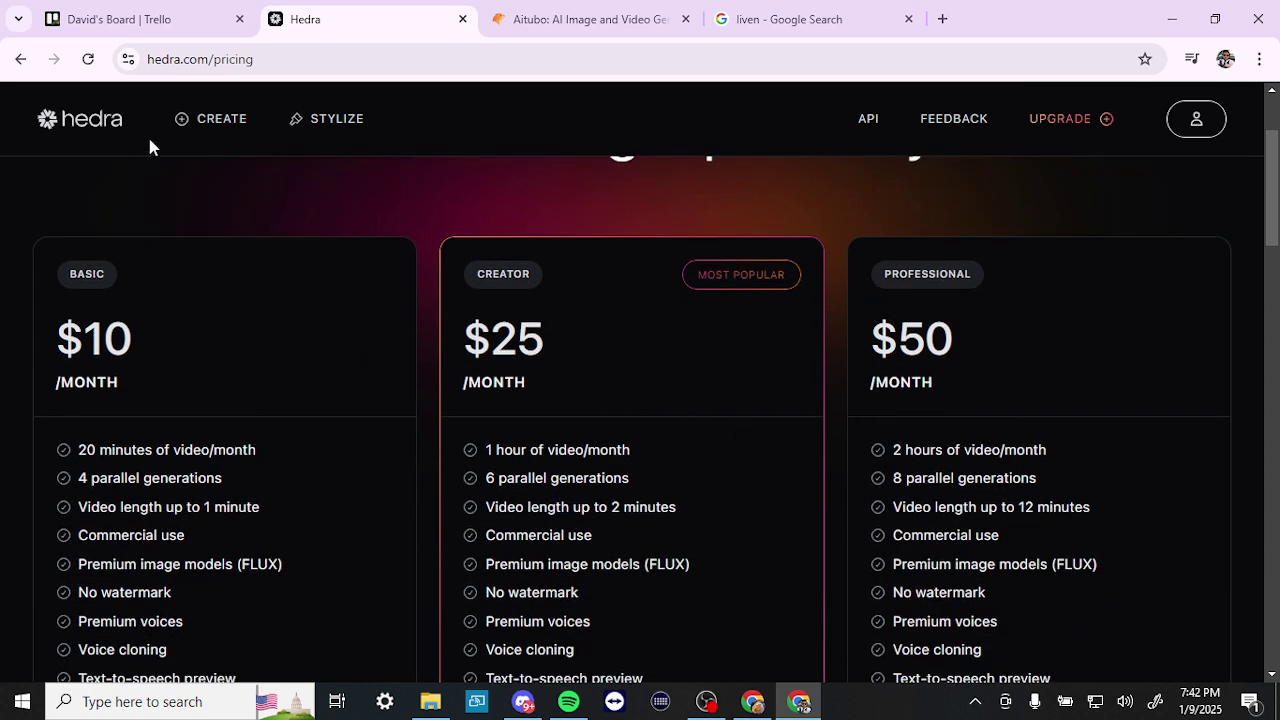
{"action": "left_click", "coordinate": [20, 62]}
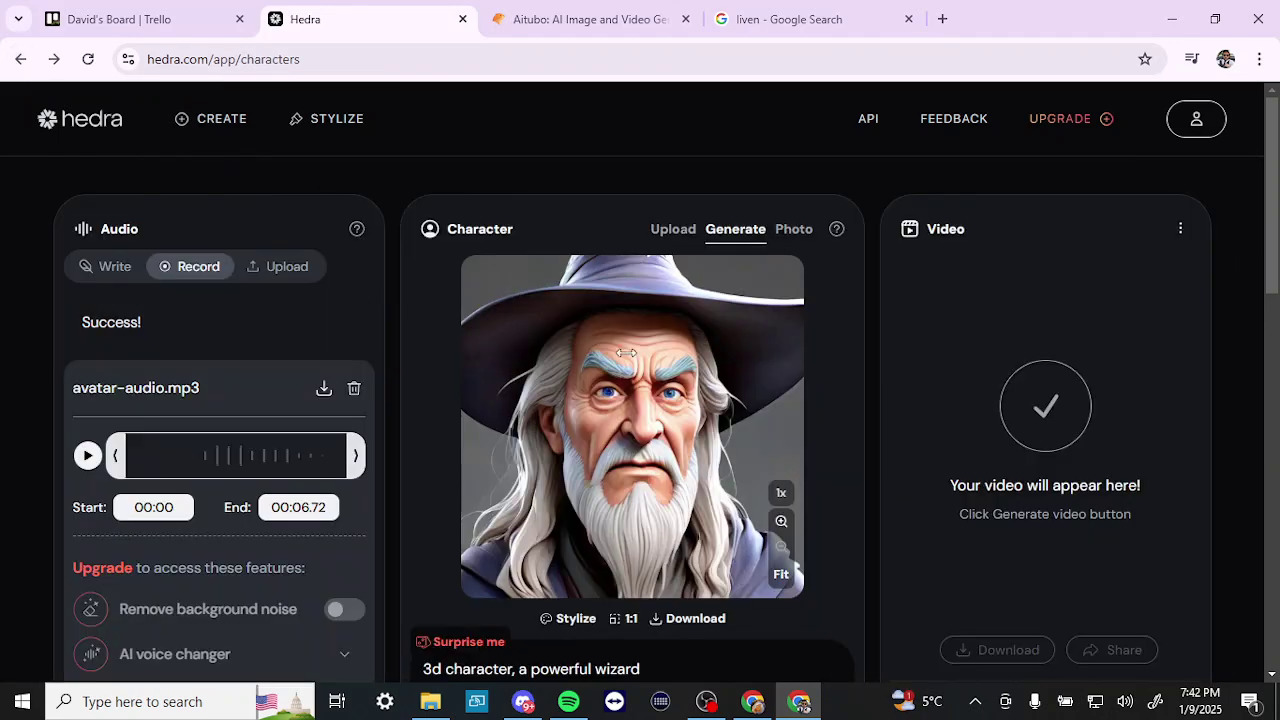
{"action": "scroll", "coordinate": [876, 470], "scroll_direction": "down", "scroll_amount": 1}
{"action": "scroll", "coordinate": [876, 470], "scroll_direction": "down", "scroll_amount": 3}
{"action": "scroll", "coordinate": [876, 470], "scroll_direction": "down", "scroll_amount": 1}
{"action": "scroll", "coordinate": [876, 470], "scroll_direction": "down", "scroll_amount": 1}
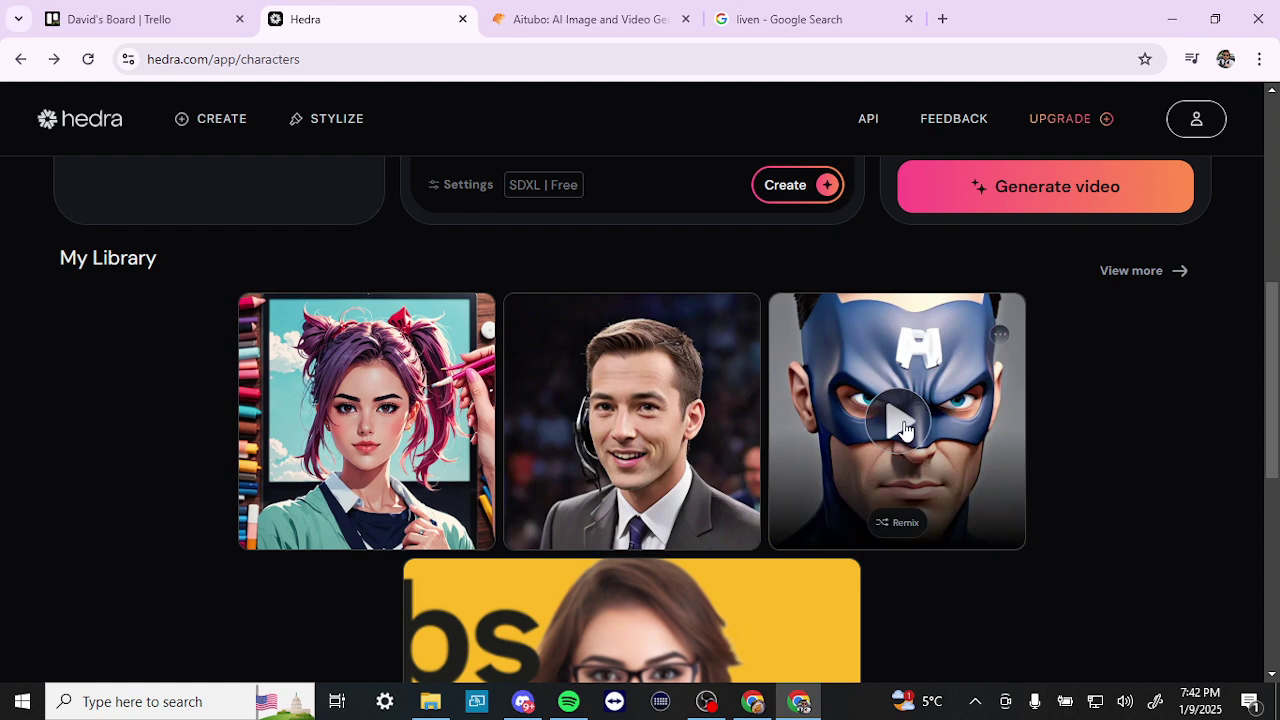
{"action": "left_click", "coordinate": [900, 424]}
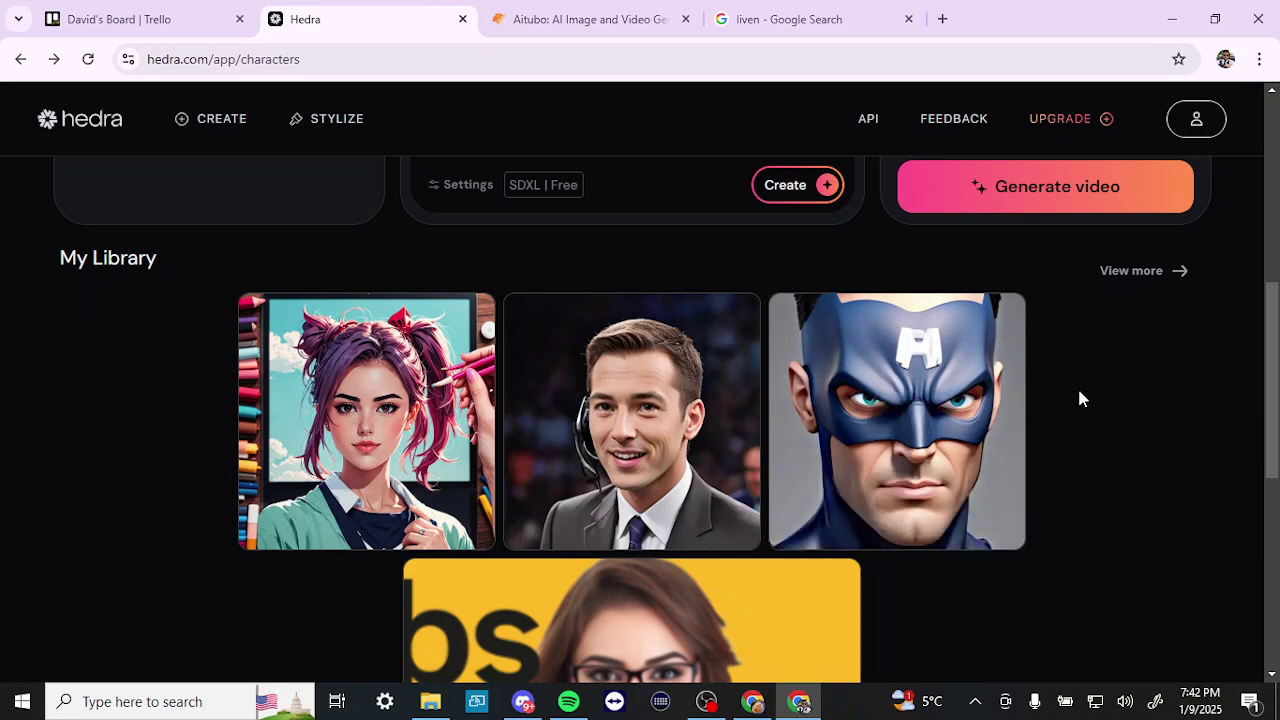
{"action": "left_click", "coordinate": [362, 422]}
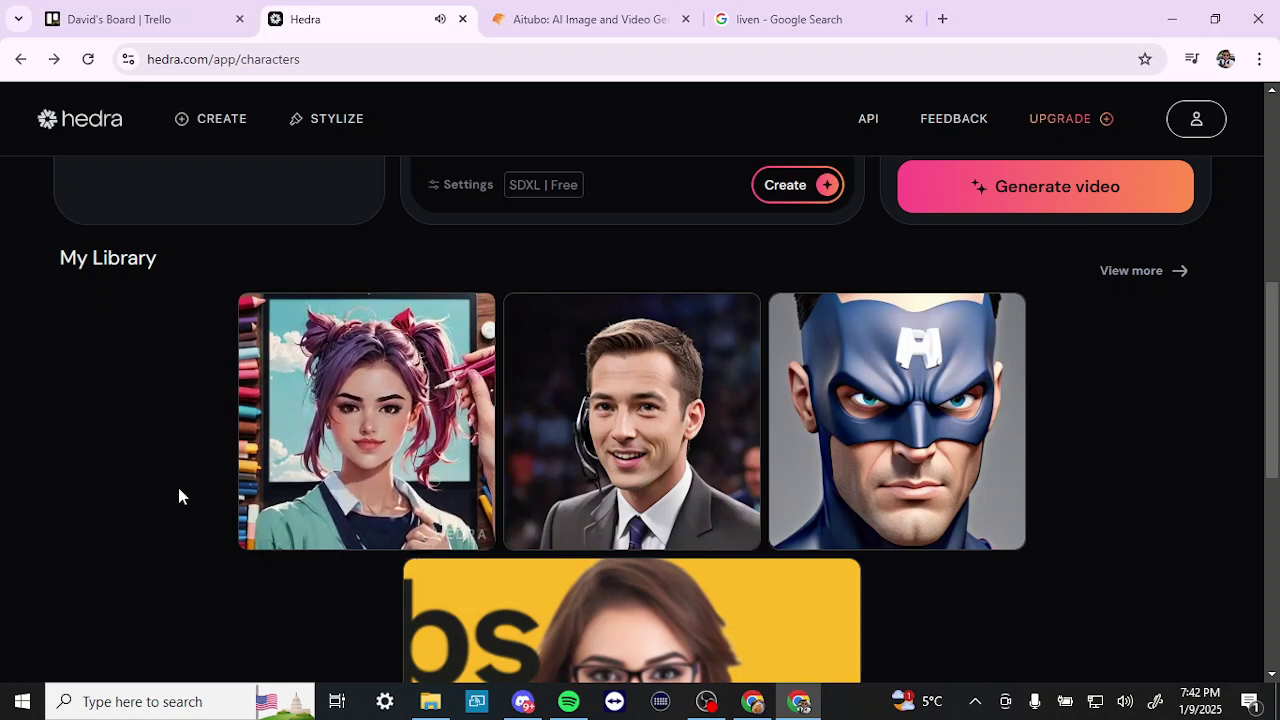
{"action": "mouse_move", "coordinate": [366, 421]}
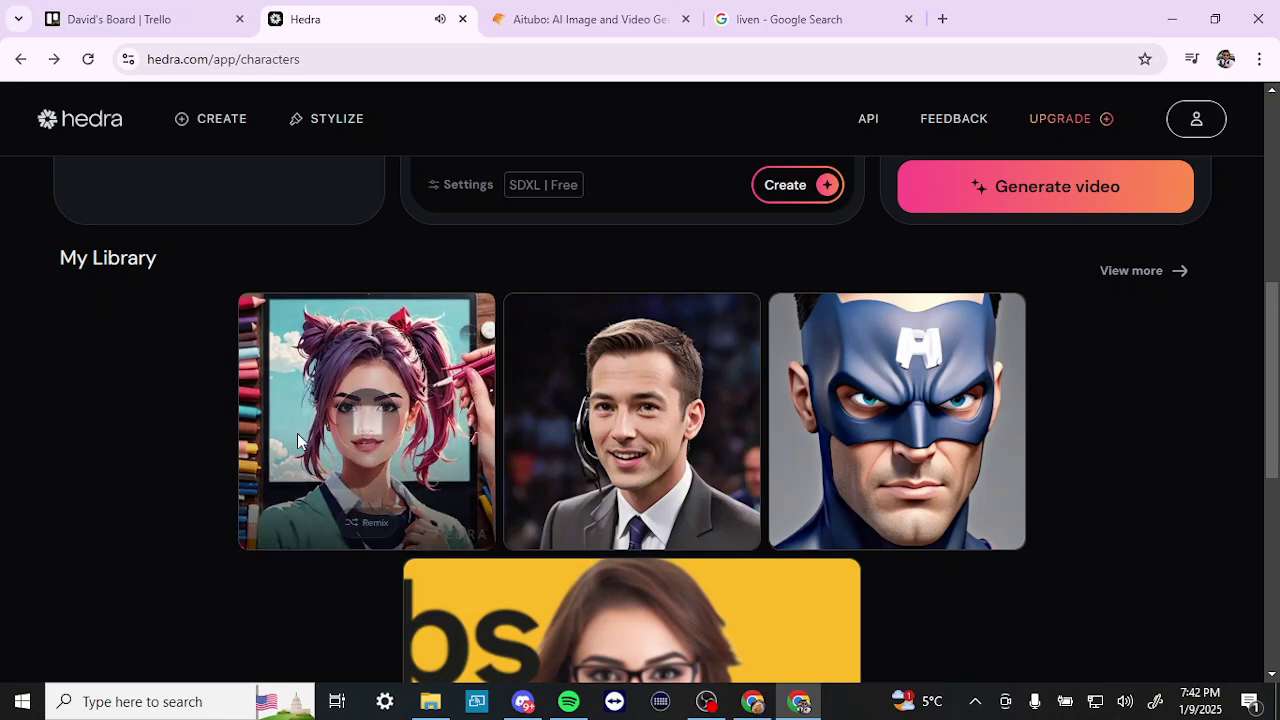
{"action": "left_click", "coordinate": [385, 428]}
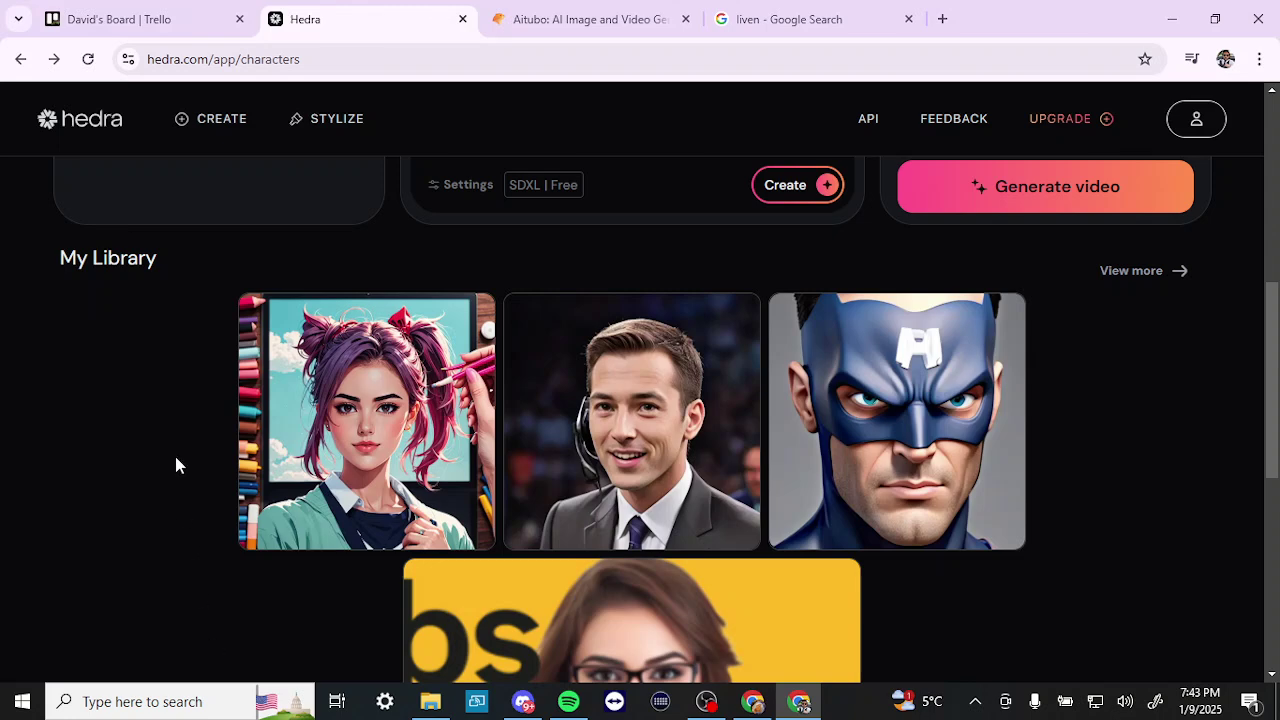
{"action": "scroll", "coordinate": [175, 465], "scroll_direction": "up", "scroll_amount": 5}
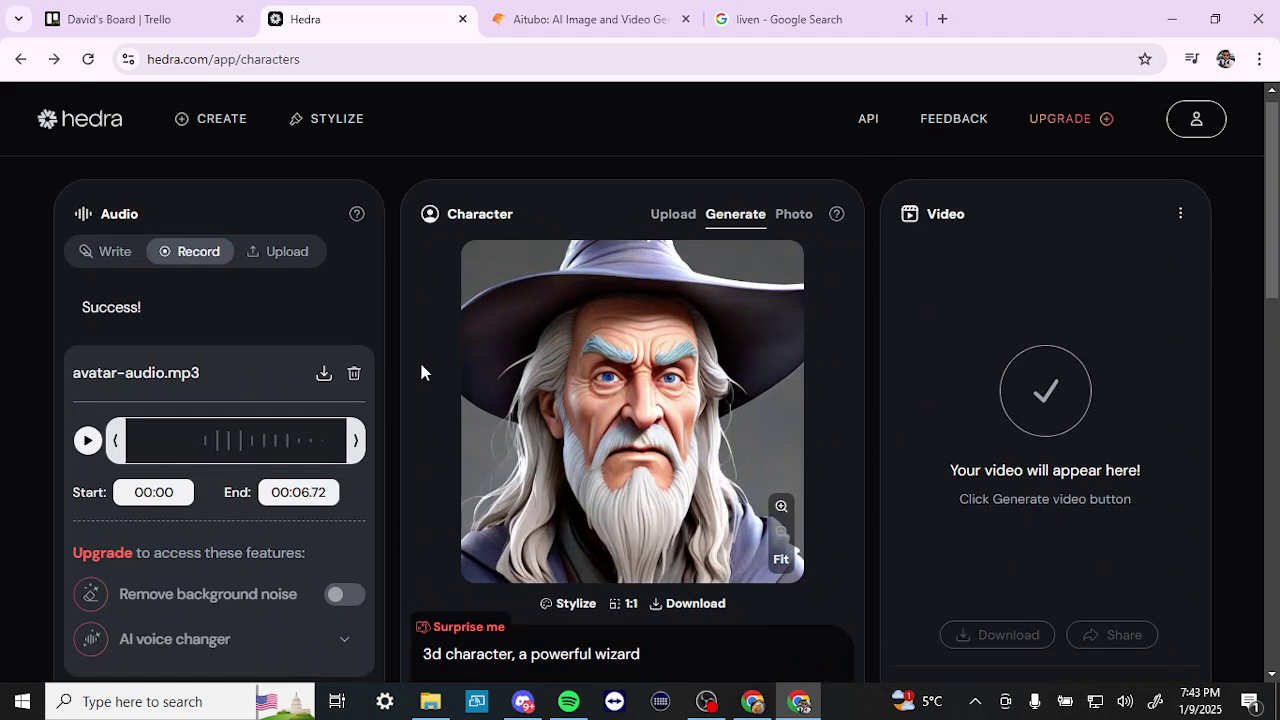
{"action": "scroll", "coordinate": [427, 367], "scroll_direction": "down", "scroll_amount": 1}
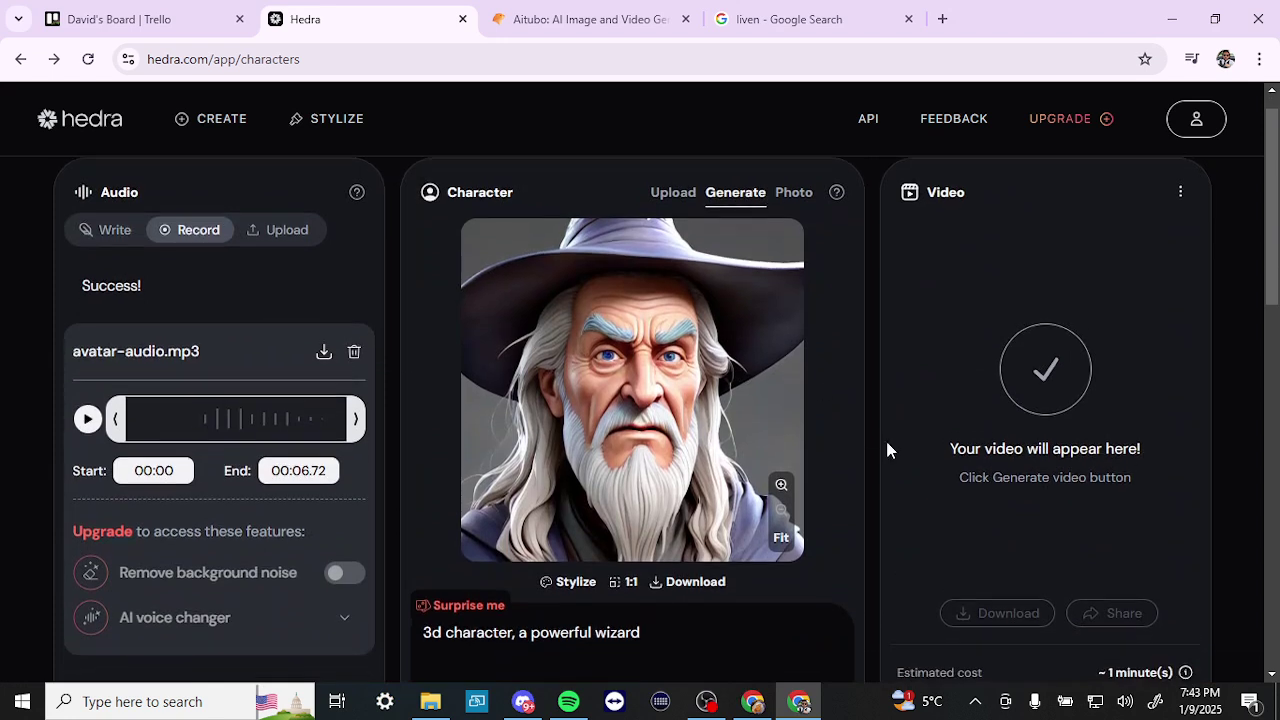